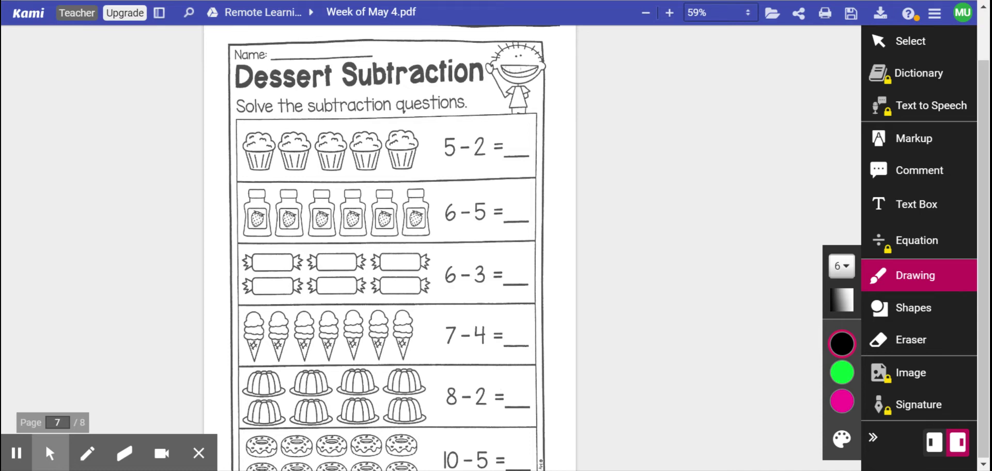
Cross out the first two cupcakes in black freehand and write 3 as the answer to 5 − 2.
mouse_move(266, 134)
left_mouse_down()
mouse_move(246, 171)
mouse_move(273, 174)
left_mouse_up()
left_click_drag(309, 130, 283, 170)
left_click_drag(279, 135, 308, 173)
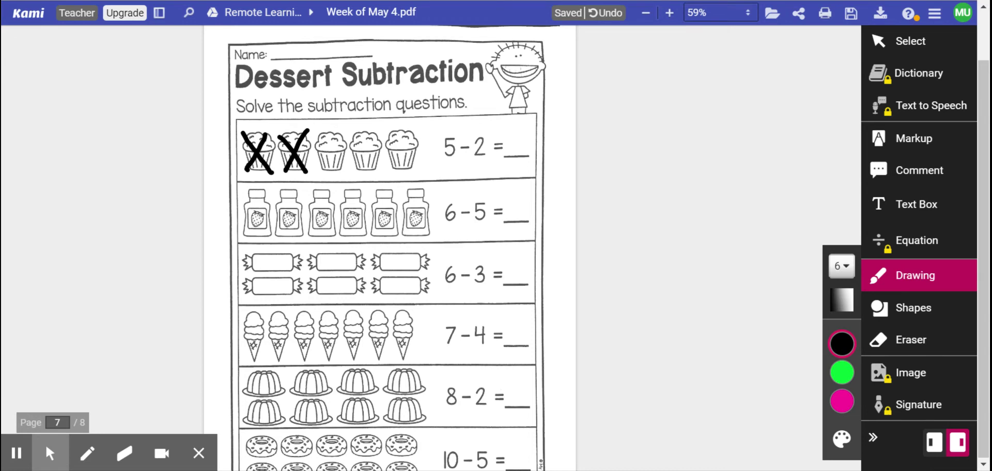
mouse_move(503, 126)
left_mouse_down()
mouse_move(511, 138)
mouse_move(504, 155)
left_mouse_up()
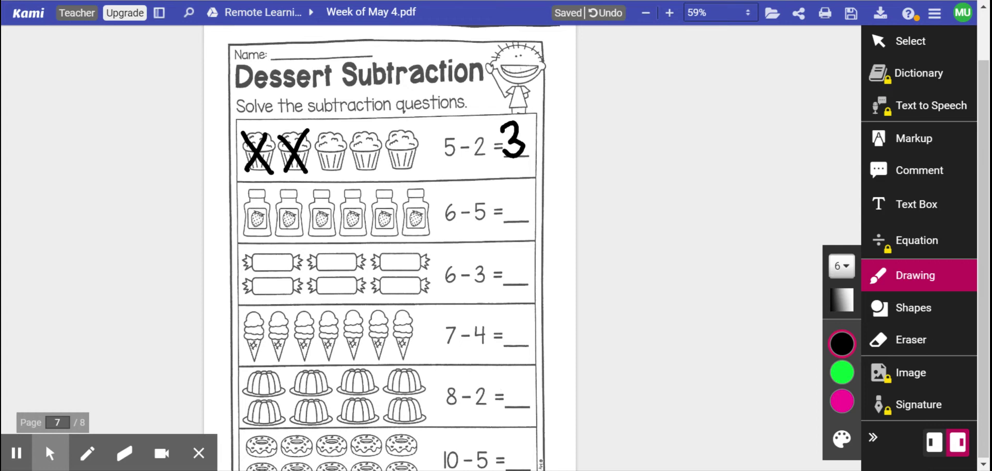
Mark the ice cream row with an arrow, cross out the first four cones, and write 3 as the answer to 7 − 4.
left_click_drag(206, 308, 211, 334)
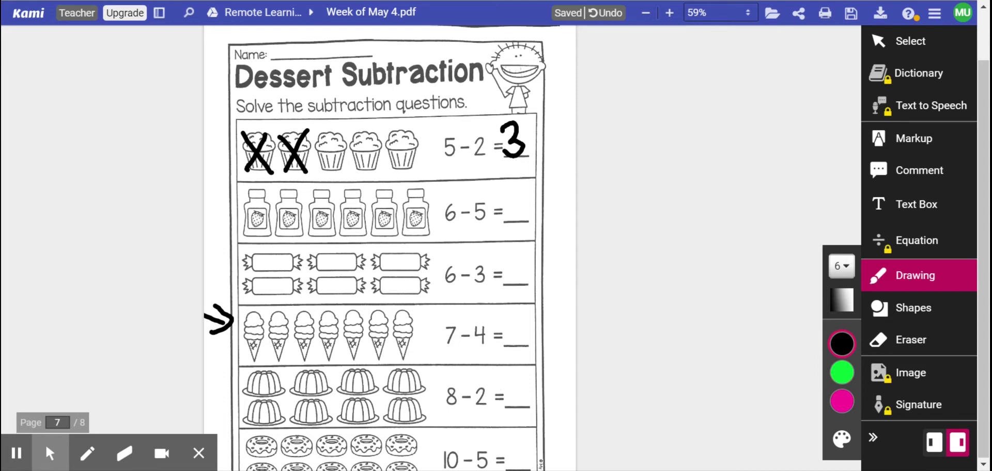
left_click_drag(246, 316, 263, 359)
left_click_drag(264, 314, 250, 358)
left_click_drag(264, 313, 286, 355)
mouse_move(317, 314)
left_mouse_down()
mouse_move(303, 357)
mouse_move(338, 359)
left_mouse_up()
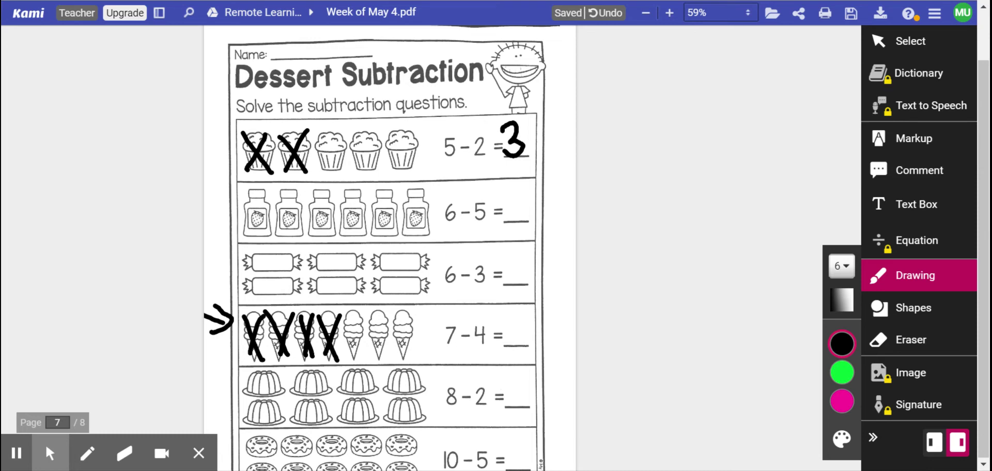
mouse_move(506, 314)
left_mouse_down()
mouse_move(527, 326)
mouse_move(509, 343)
left_mouse_up()
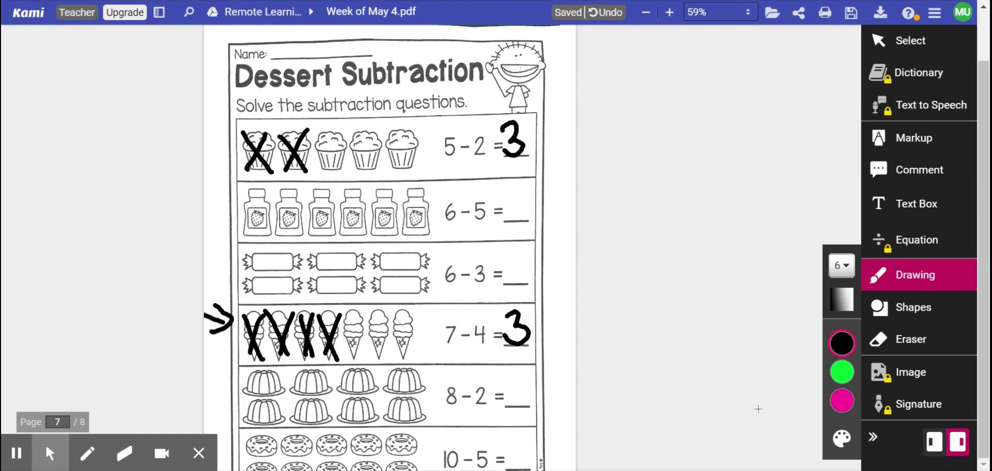
On page 8, draw a hop from 2 to 1 under the number line, circle the 1, and write 1 as the answer to 2 − 1.
scroll(758, 410, "down", 10)
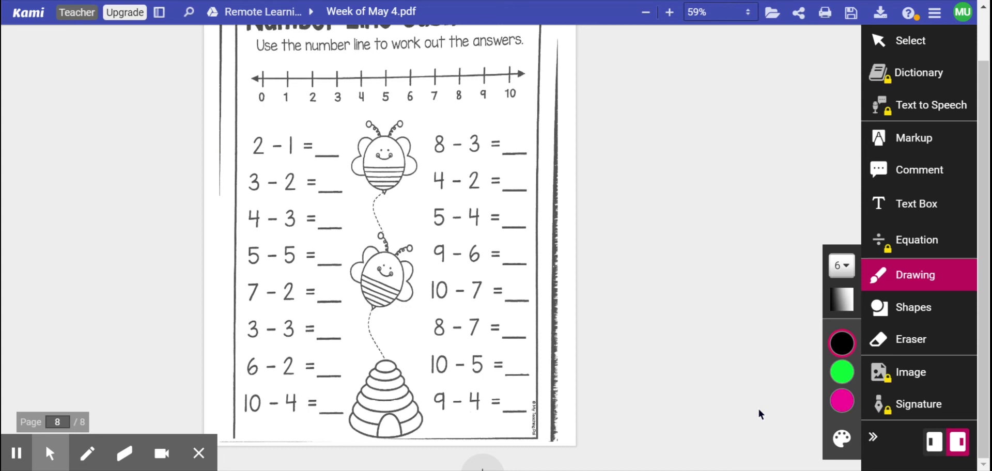
left_click_drag(320, 109, 284, 108)
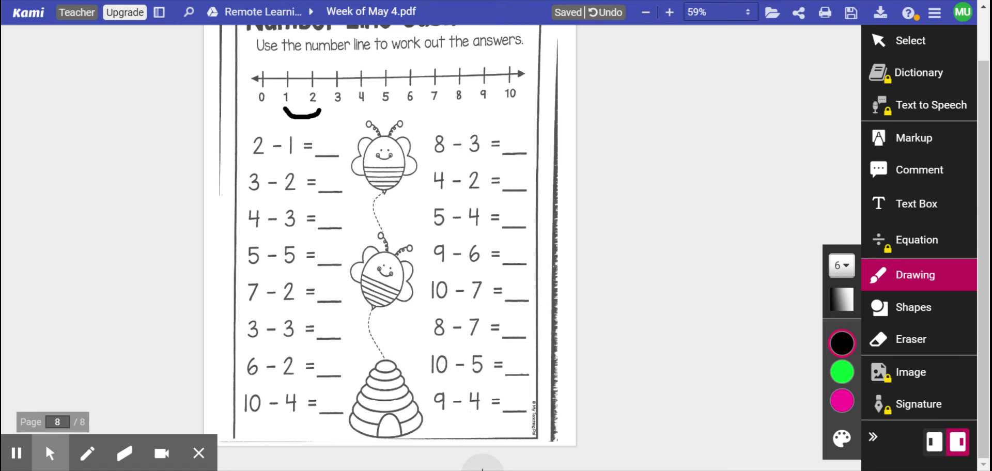
left_click_drag(293, 91, 287, 105)
left_click_drag(335, 132, 336, 149)
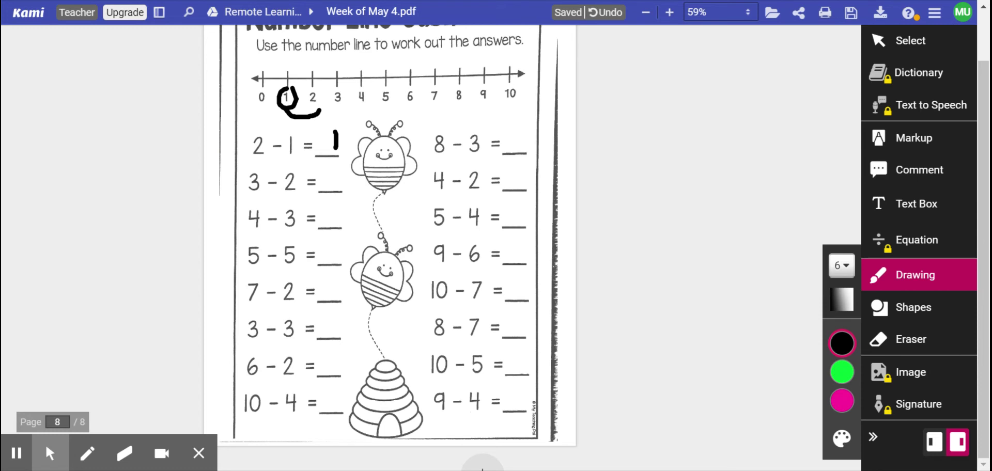
Erase the hop and circle from the number line and underline the 5 − 5 problem in black.
left_click(904, 339)
left_click(274, 96)
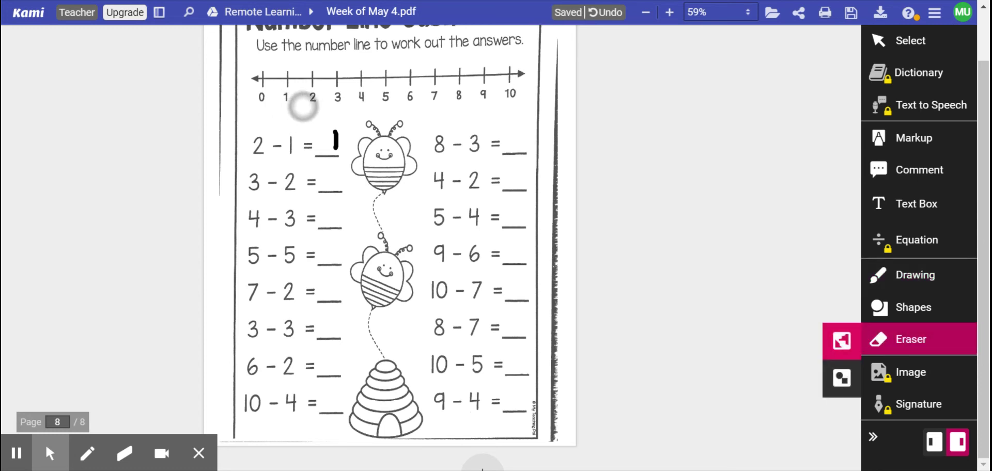
left_click(910, 275)
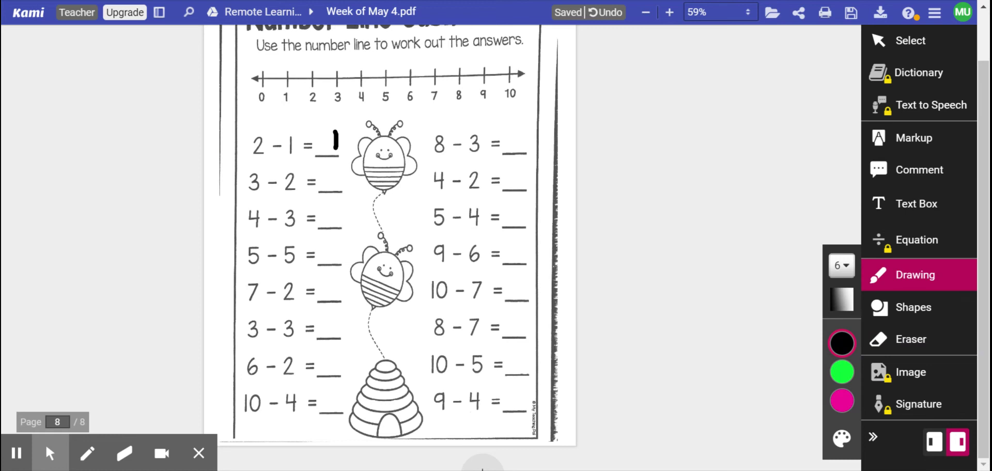
left_click(842, 343)
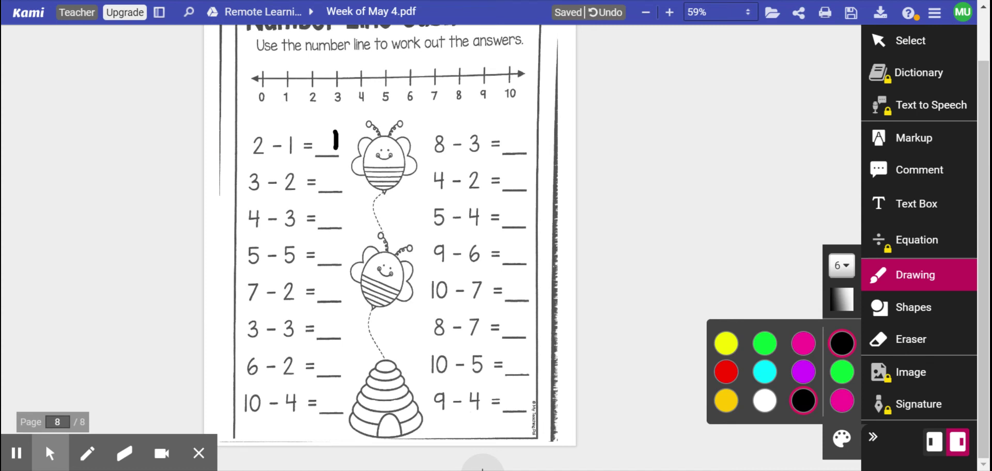
left_click_drag(350, 278, 232, 271)
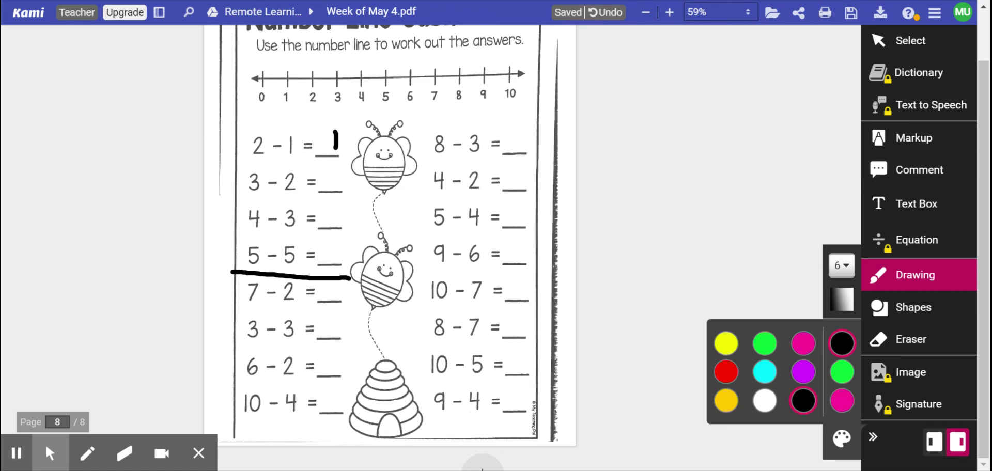
Draw five hops back from 5 to 0 under the number line, circle the 0, and write 0 as the answer to 5 − 5.
left_click_drag(392, 110, 295, 111)
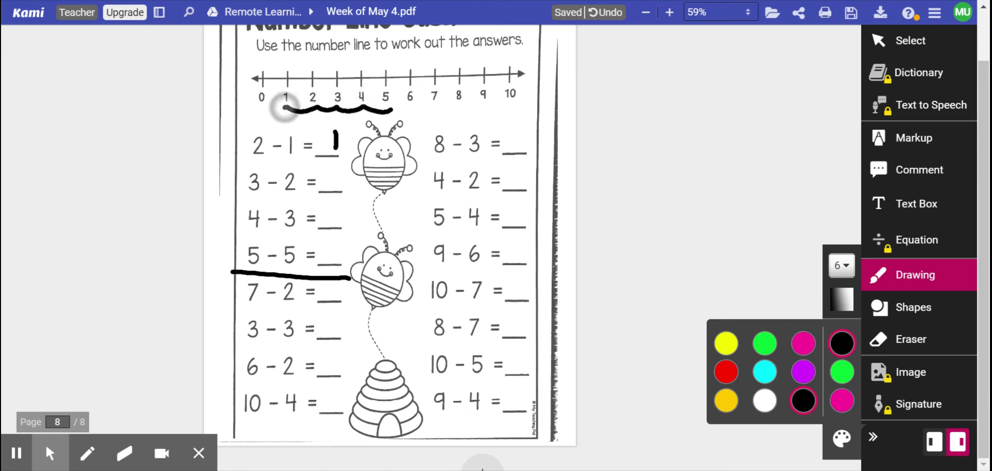
left_click_drag(284, 107, 261, 107)
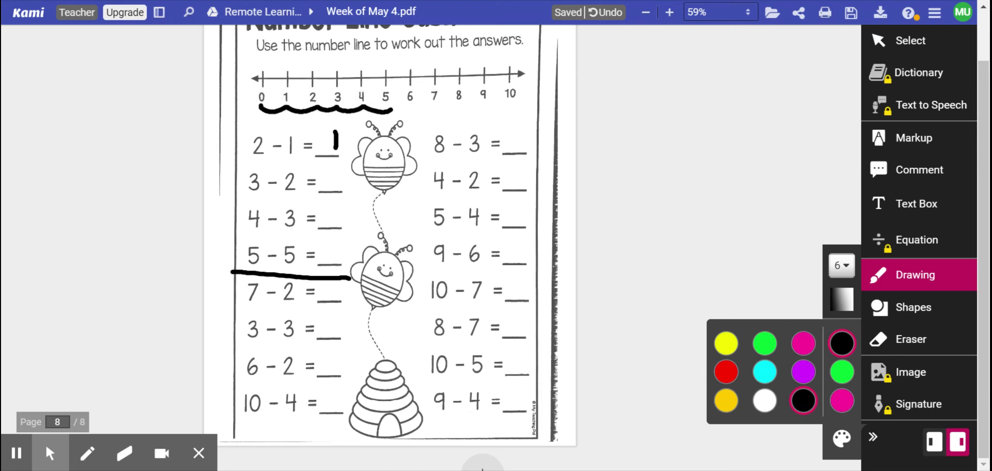
mouse_move(261, 109)
left_mouse_down()
mouse_move(274, 91)
mouse_move(262, 111)
left_mouse_up()
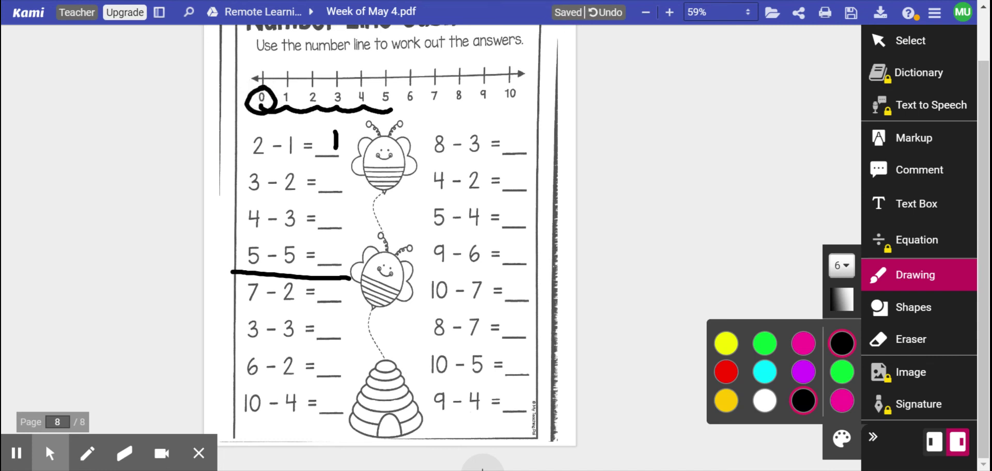
mouse_move(336, 237)
left_mouse_down()
mouse_move(345, 247)
mouse_move(335, 238)
left_mouse_up()
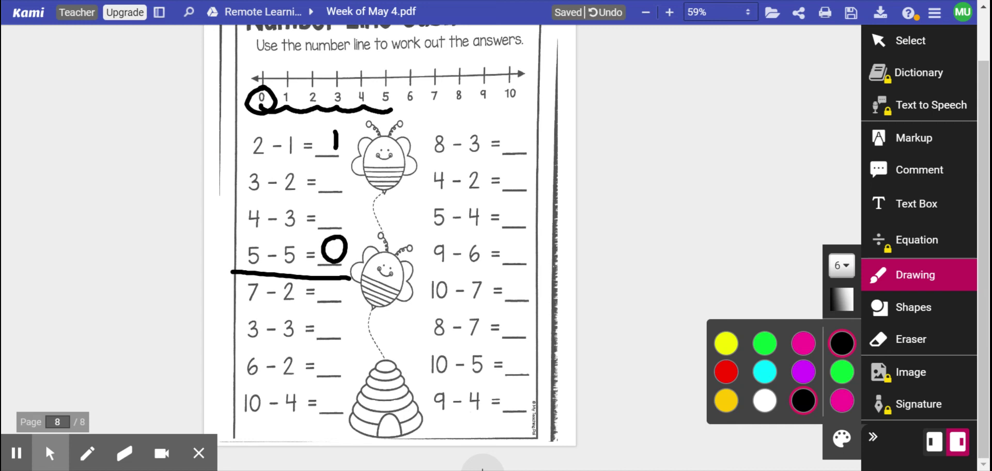
Erase the five hops and the circle around 0 from the number line.
left_click(890, 339)
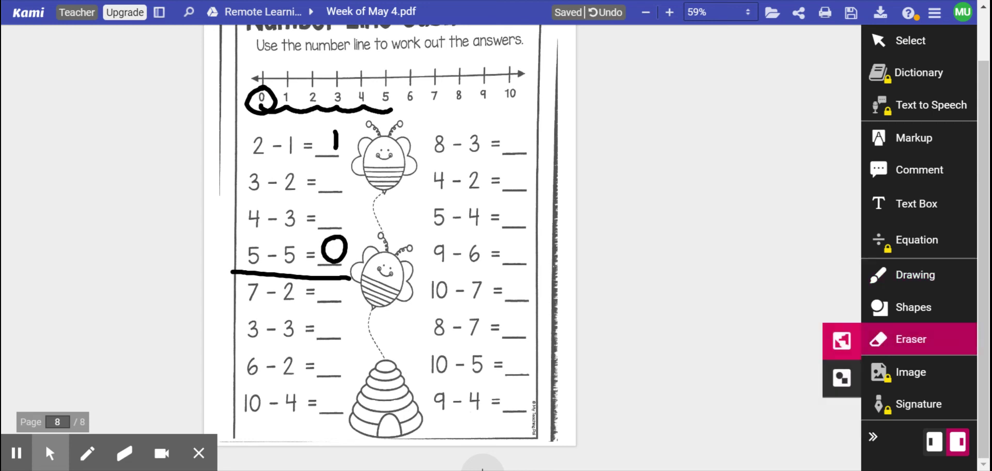
left_click(378, 107)
left_click(250, 95)
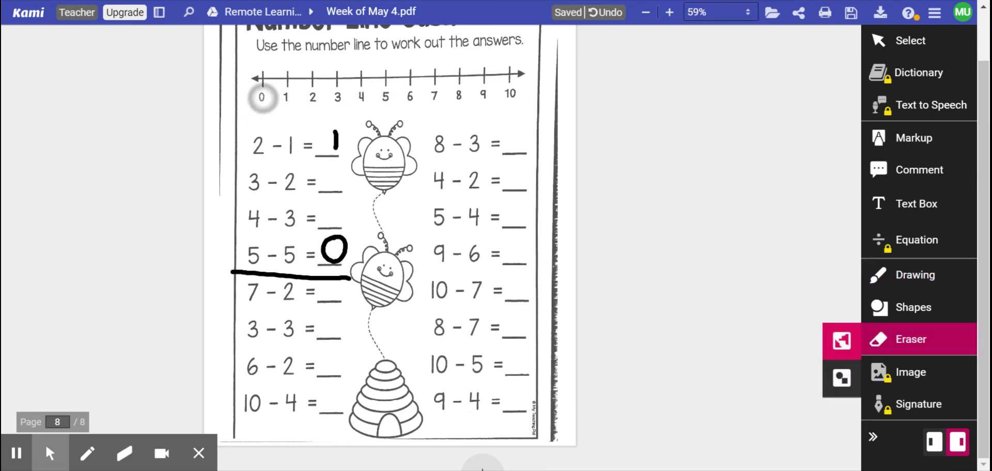
Underline 10 − 7 in black and solve it with seven hops from 10 to a circled 3, writing 3 as the answer.
left_click(914, 275)
left_click(842, 343)
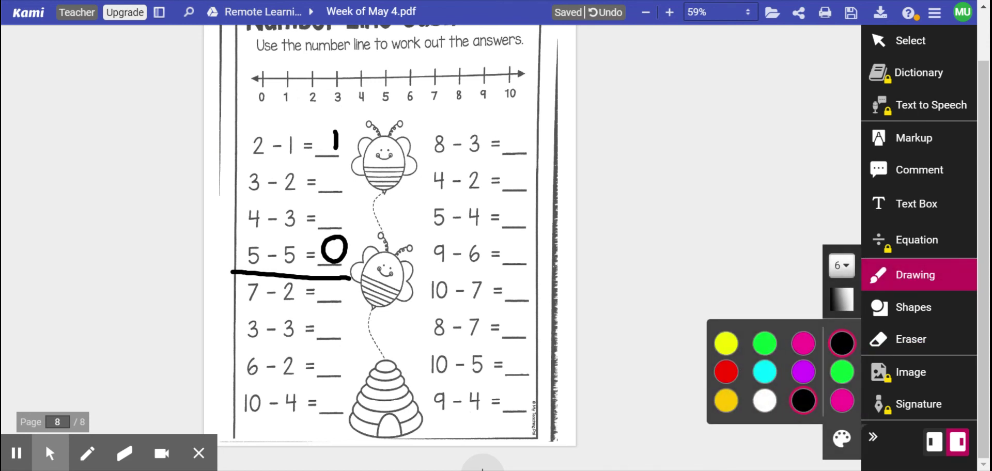
left_click_drag(418, 305, 543, 318)
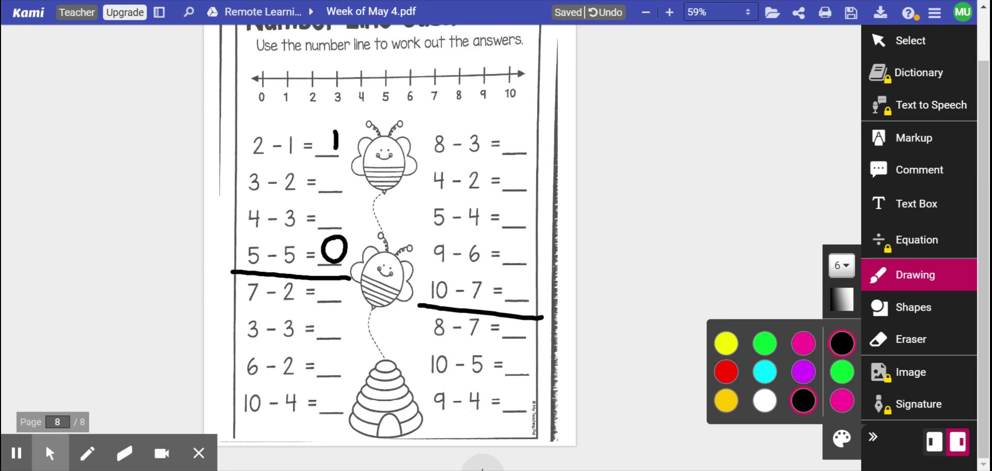
mouse_move(516, 103)
left_mouse_down()
mouse_move(353, 111)
mouse_move(332, 100)
mouse_move(333, 85)
mouse_move(339, 106)
left_mouse_up()
mouse_move(507, 272)
left_mouse_down()
mouse_move(520, 283)
mouse_move(504, 297)
left_mouse_up()
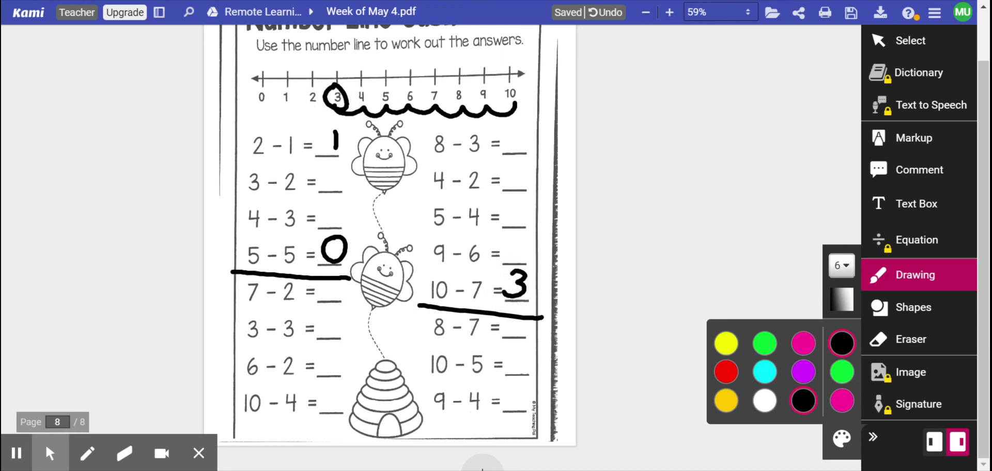